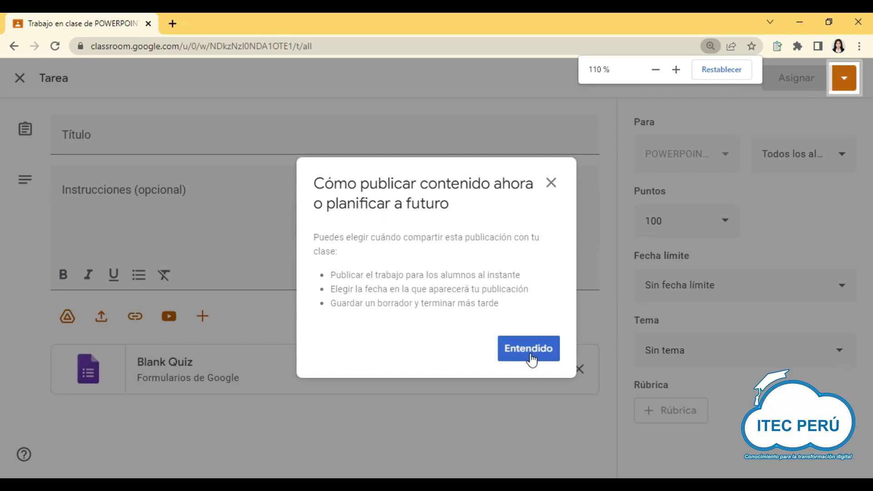
Set the assignment's maximum points to 20
key(ctrl+minus)
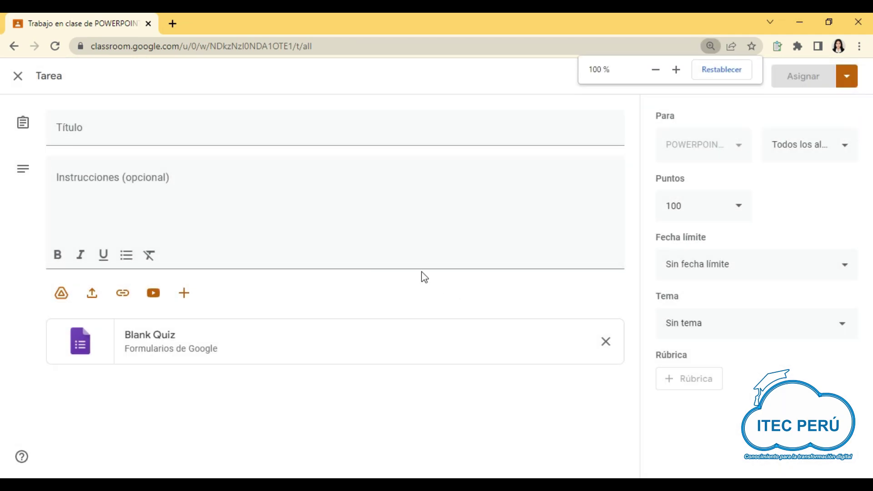
click(96, 130)
click(91, 174)
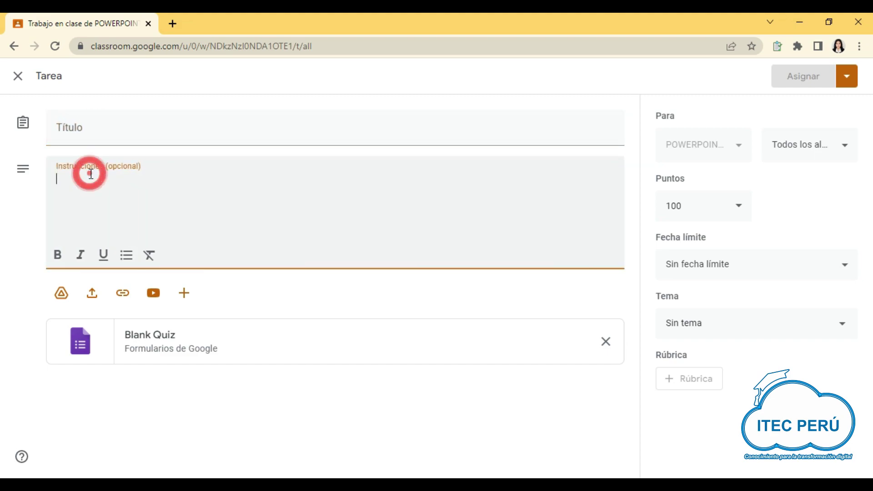
click(704, 208)
double_click(705, 209)
text(20)
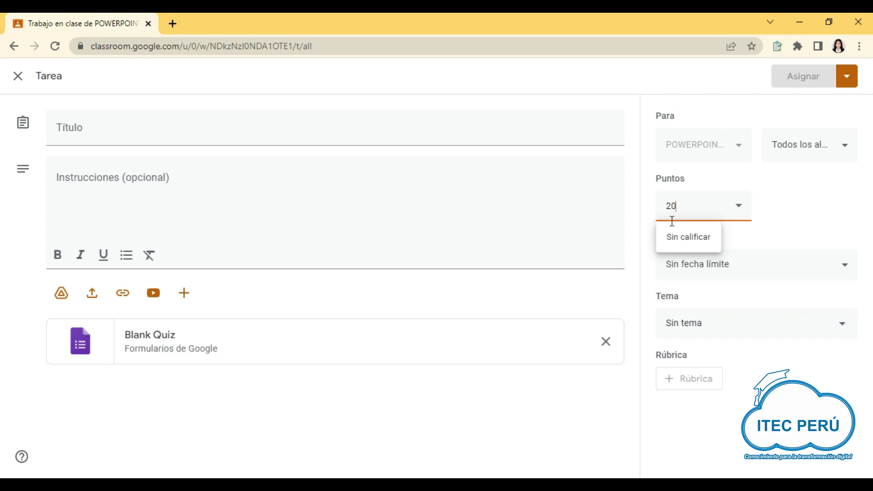
click(833, 220)
Set the assignment's due date to 11 April 2022 at 23:59
click(770, 273)
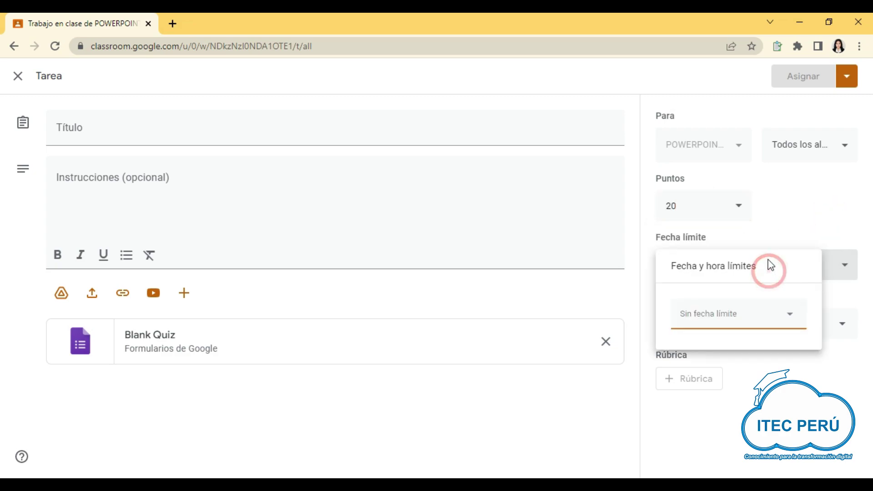
click(737, 314)
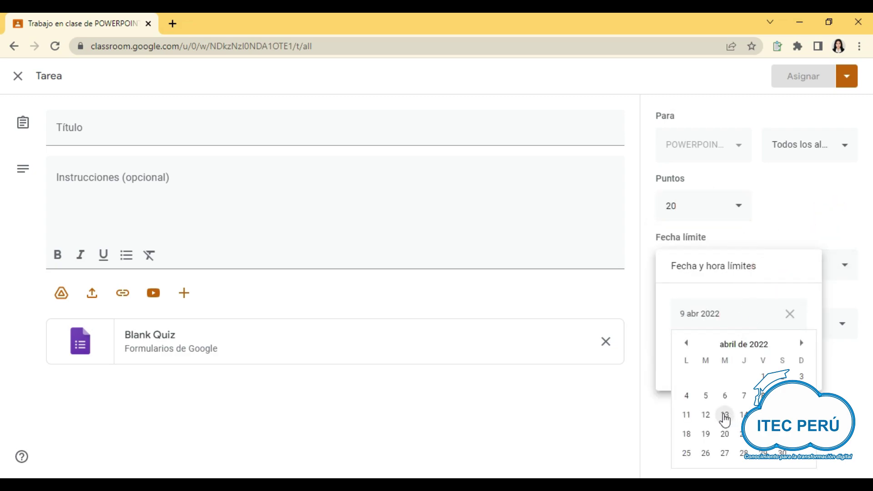
click(686, 414)
click(734, 359)
click(724, 356)
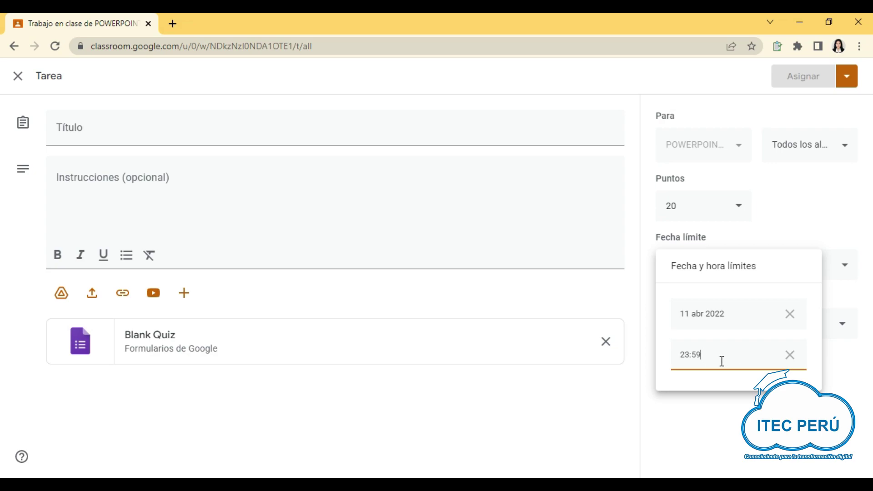
click(860, 381)
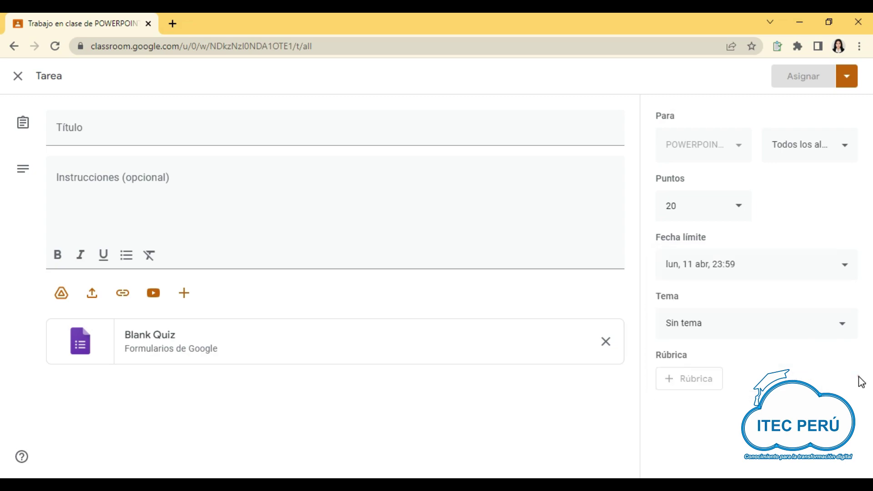
Assign the task to the topic UNIDAD 1 and title it "Examen 1"
click(745, 324)
click(700, 396)
click(100, 131)
text(6)
key(BackSpace)
text(Examne)
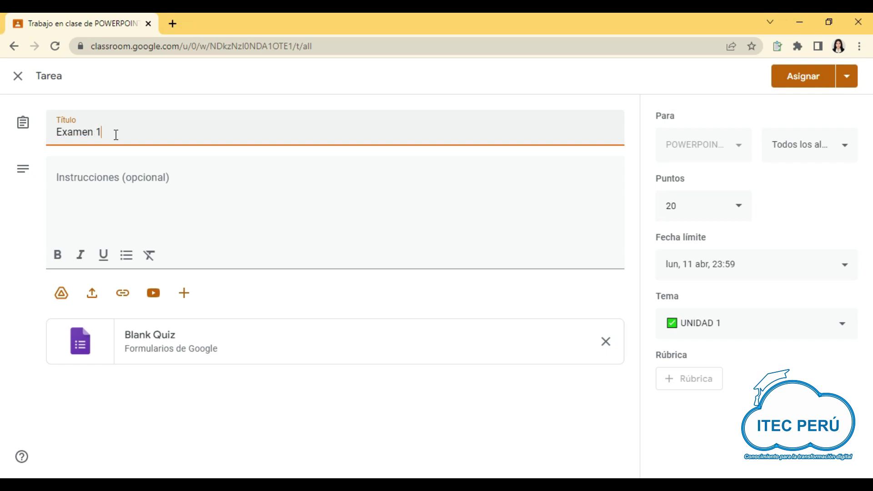
Enter "INDICACIONES:" in the assignment's instructions, followed by a new line
click(119, 171)
text(INDICAC)
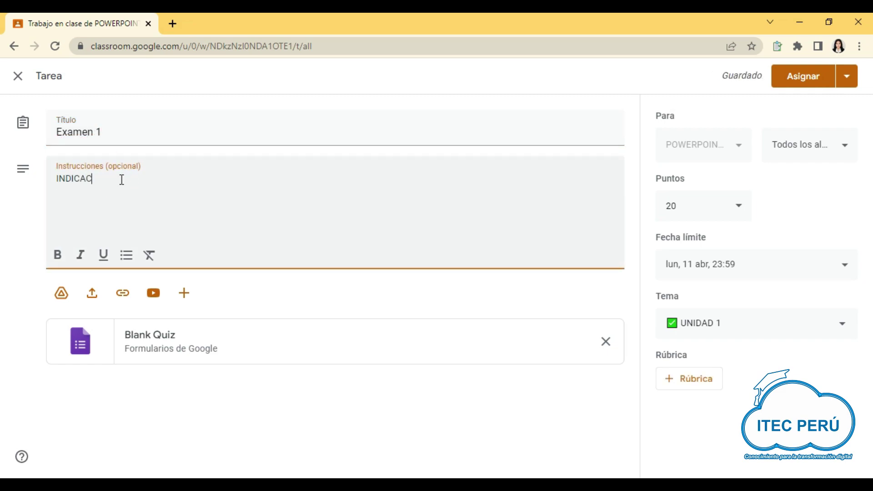
text(IONES:)
key(Return)
Open the attached Blank Quiz form for editing
key(ctrl+minus)
key(ctrl+minus)
key(ctrl+plus)
key(ctrl+plus)
key(ctrl+plus)
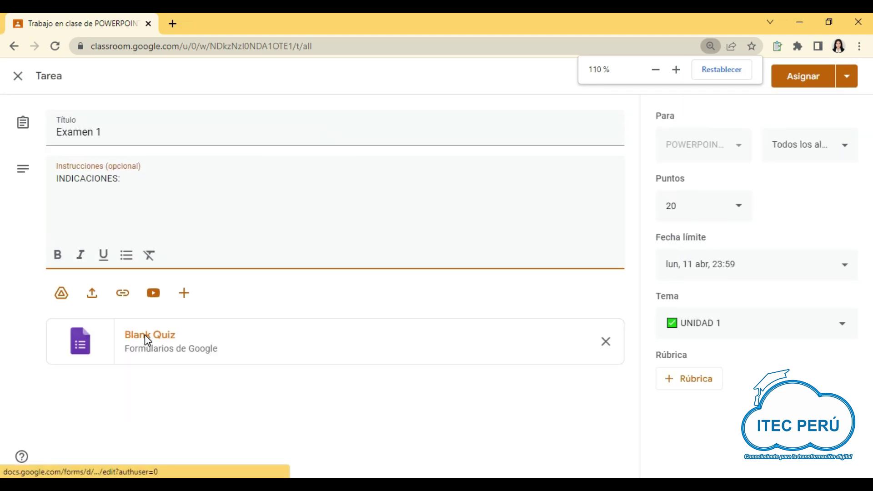
key(ctrl+plus)
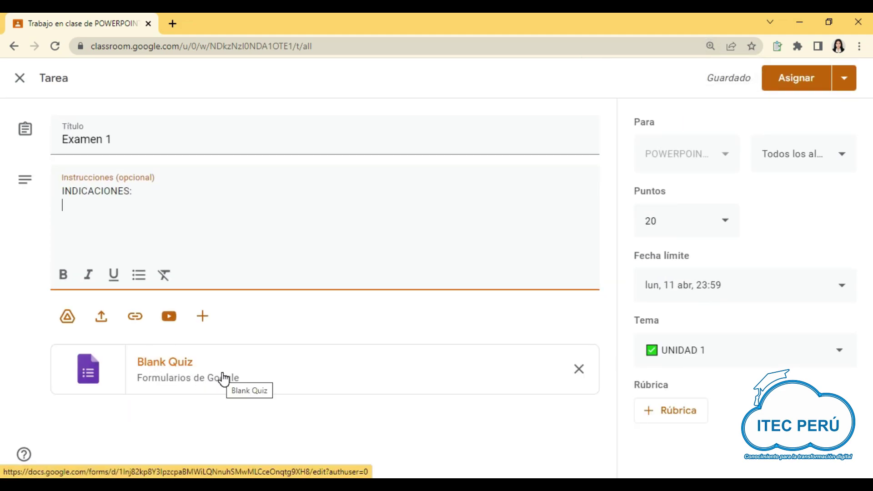
key(ctrl+minus)
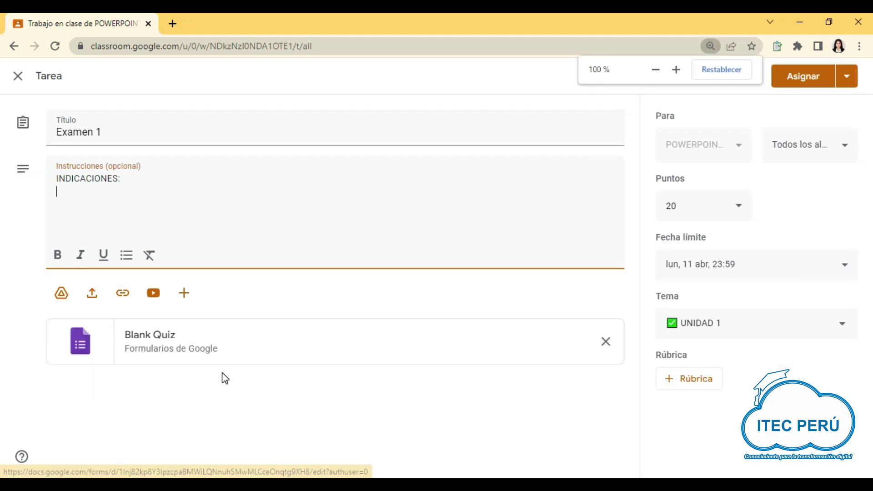
click(262, 349)
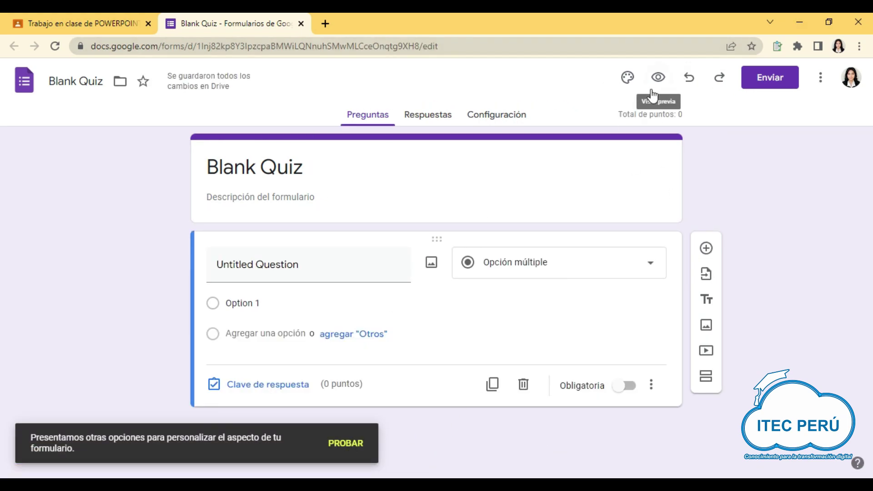
Give the quiz the coloured-pencils header image from "Trabajo y escuela" and apply the plum theme colour
click(628, 77)
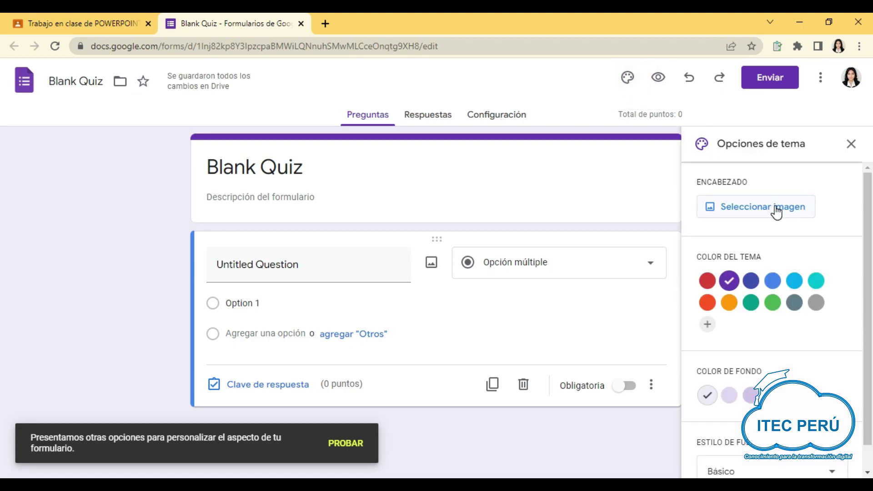
click(777, 207)
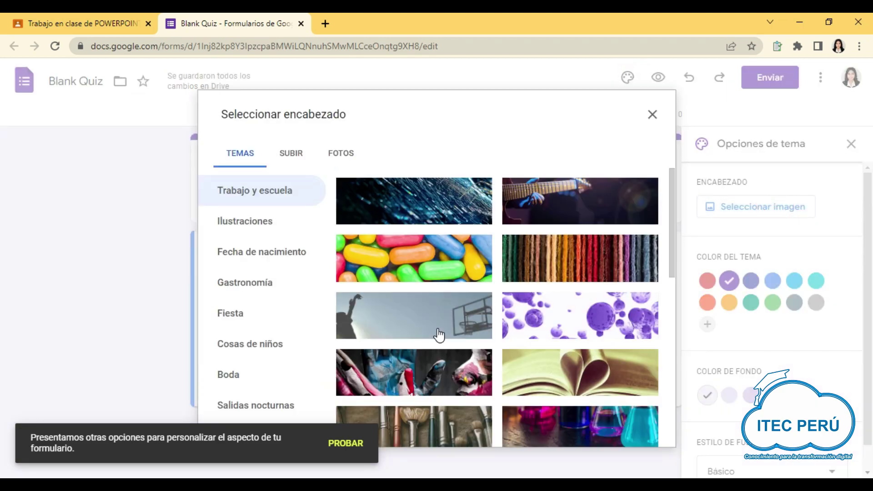
scroll(504, 302, down, 3)
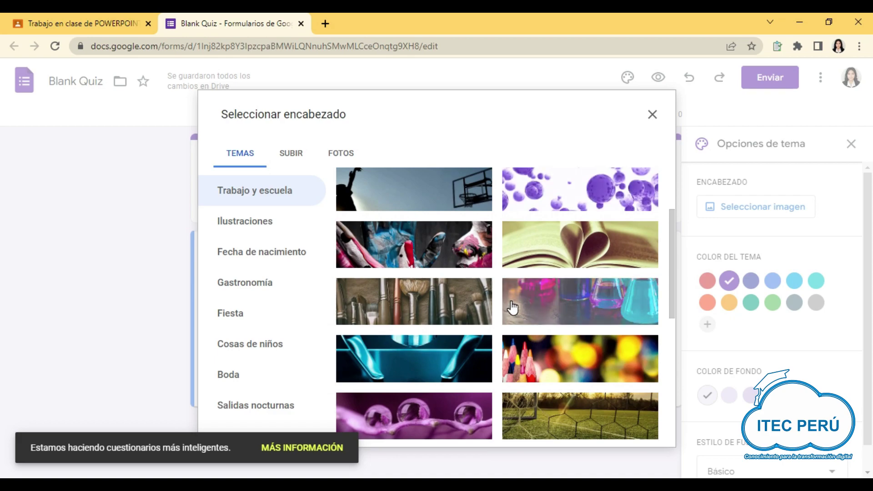
scroll(509, 303, down, 3)
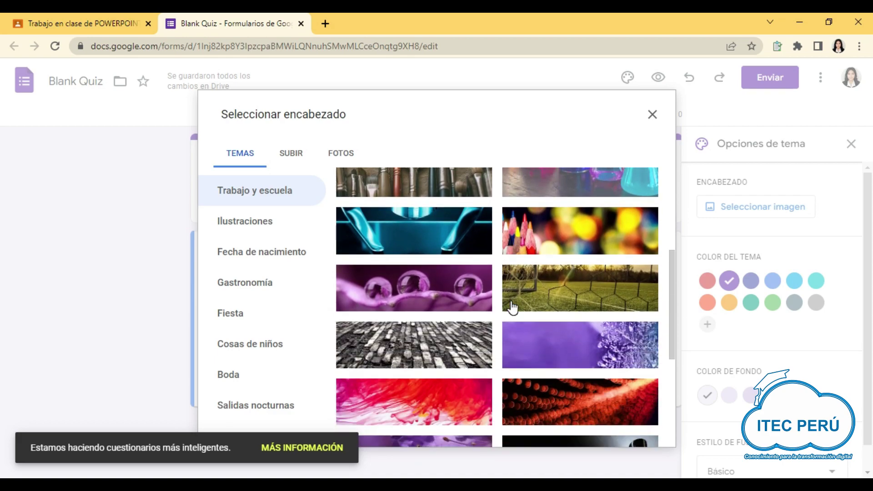
click(590, 234)
click(623, 432)
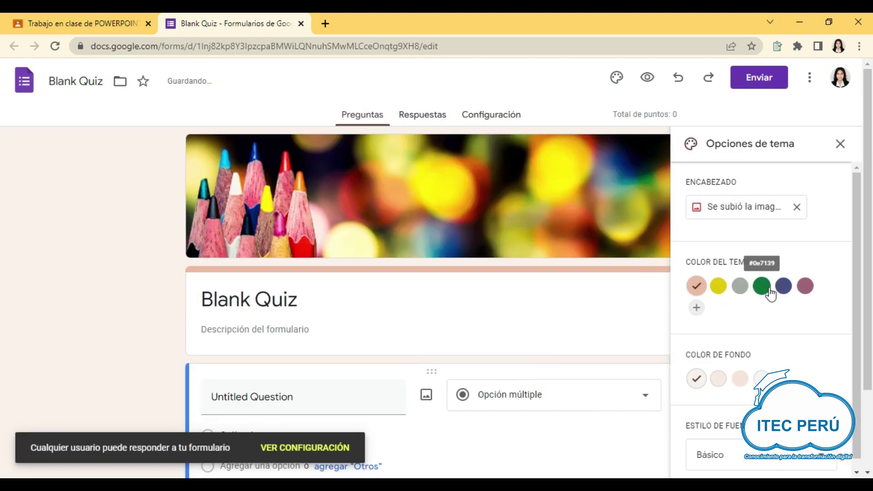
click(804, 285)
key(Escape)
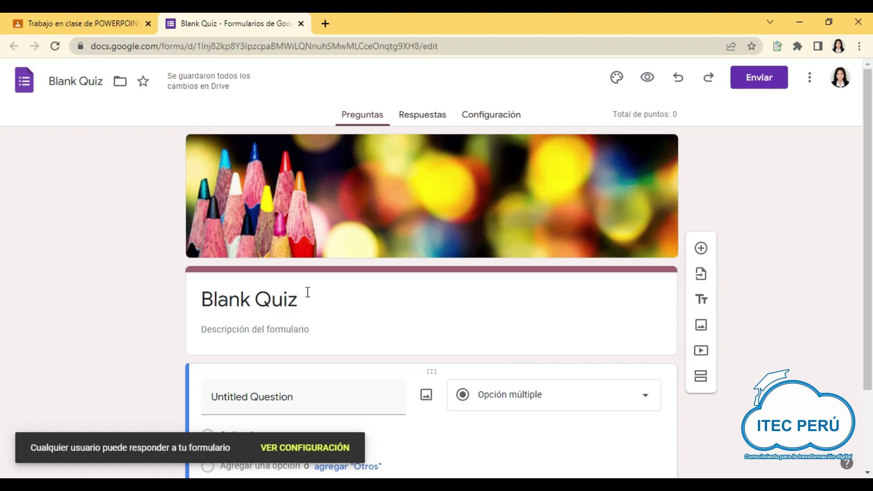
Replace the form's title with "EXAMEN 1 : UNIDAD 1"
click(322, 294)
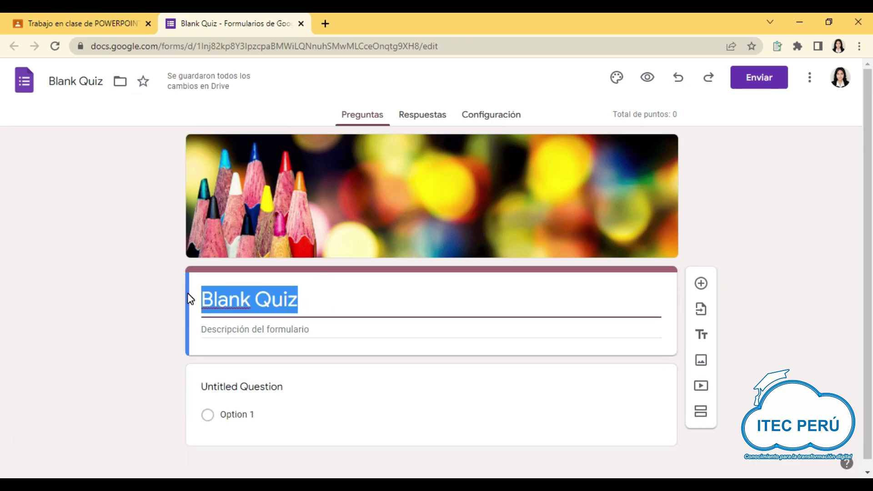
text(ex)
key(BackSpace)
key(BackSpace)
key(Caps_Lock)
text(EXAMEN )
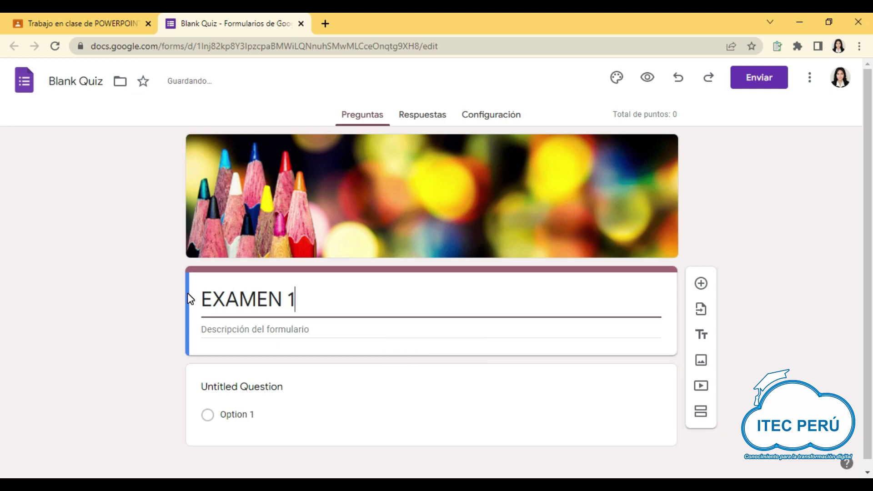
text(1 : UNIDAD)
key(BackSpace)
text(AD 1)
Turn the untitled question into a required paragraph (Párrafo) question titled "APELLIDOS COMPLETOS"
click(302, 376)
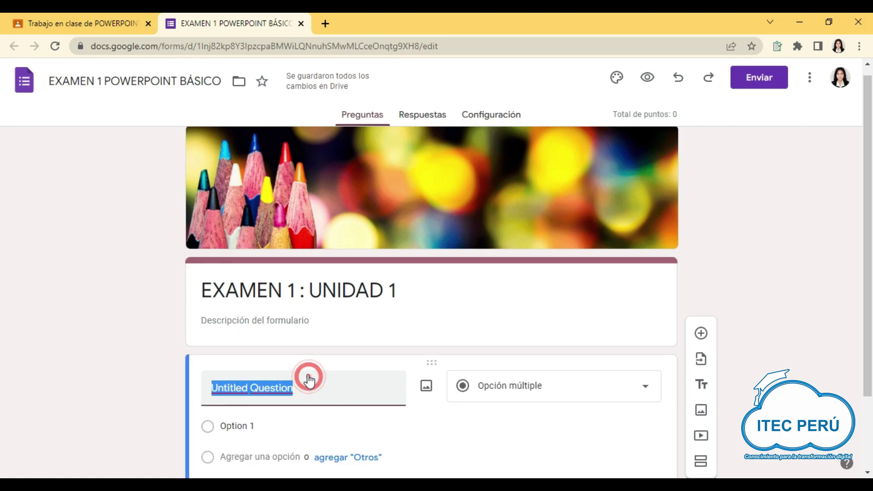
text(APELLID)
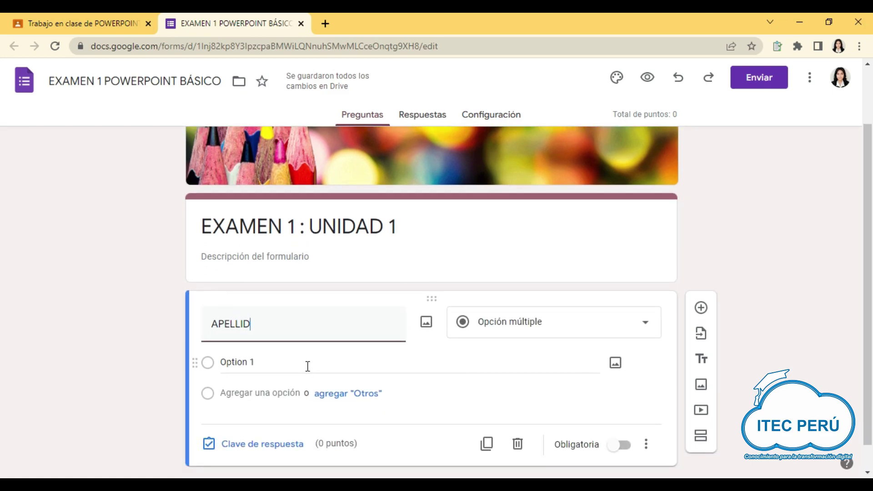
text(OS COMPLETOS)
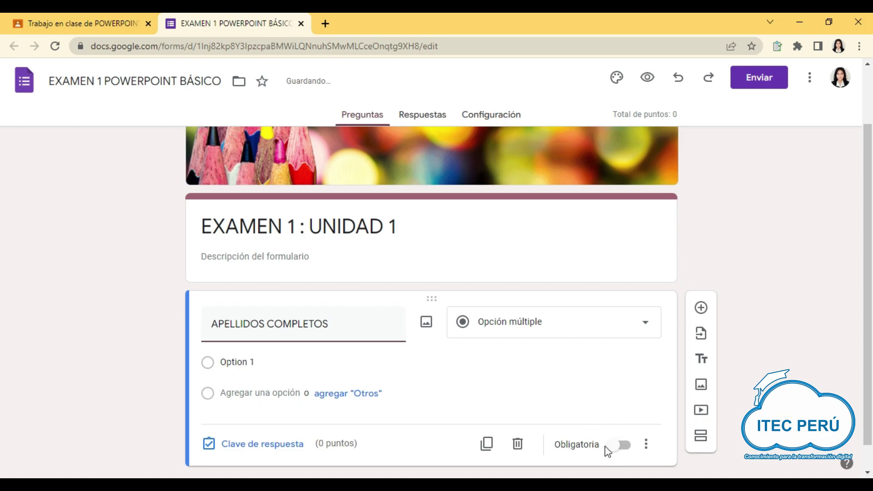
click(621, 446)
click(643, 324)
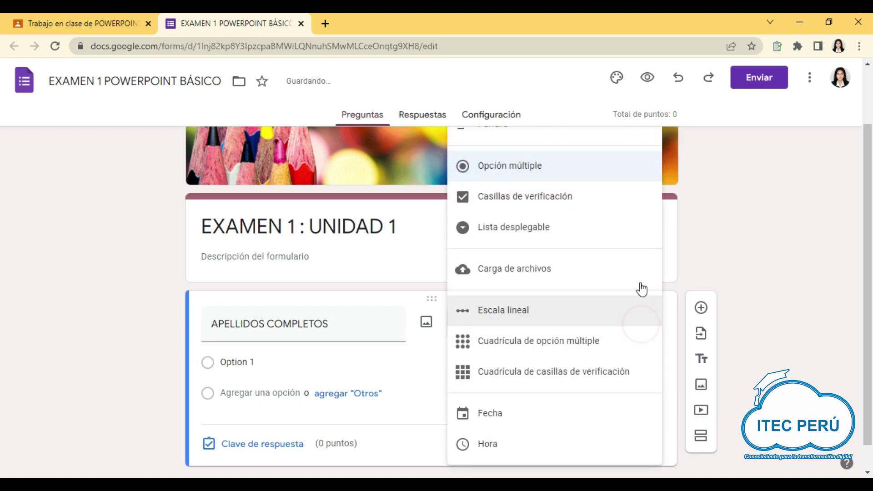
click(550, 133)
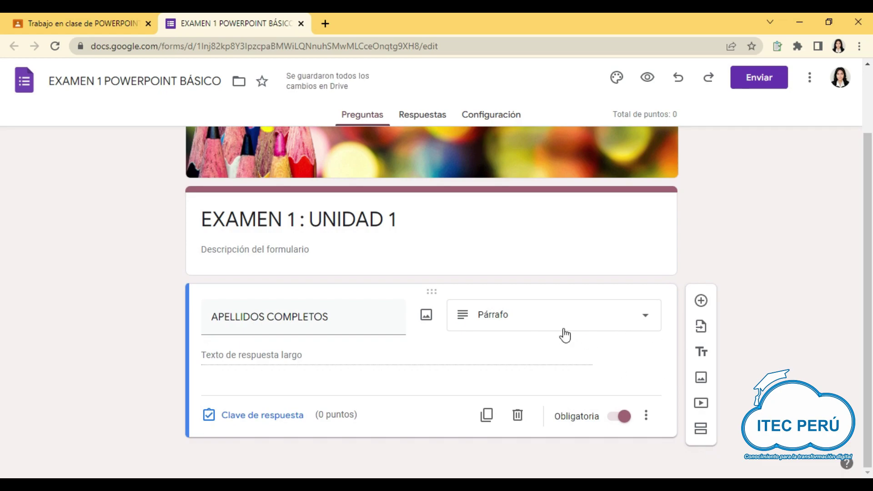
Add a required short-answer (Respuesta corta) question titled "NOMBRES COMPLETOS"
click(701, 301)
click(294, 298)
text(NOMBRE)
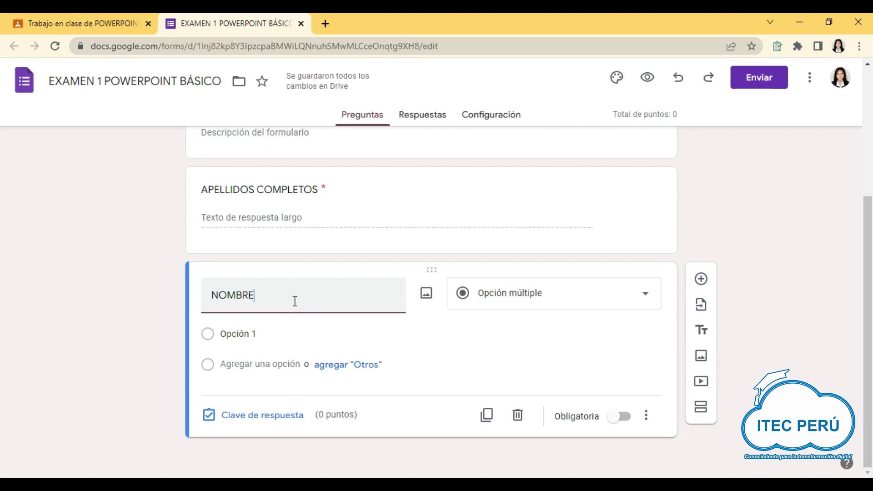
text(S COMPLETOS)
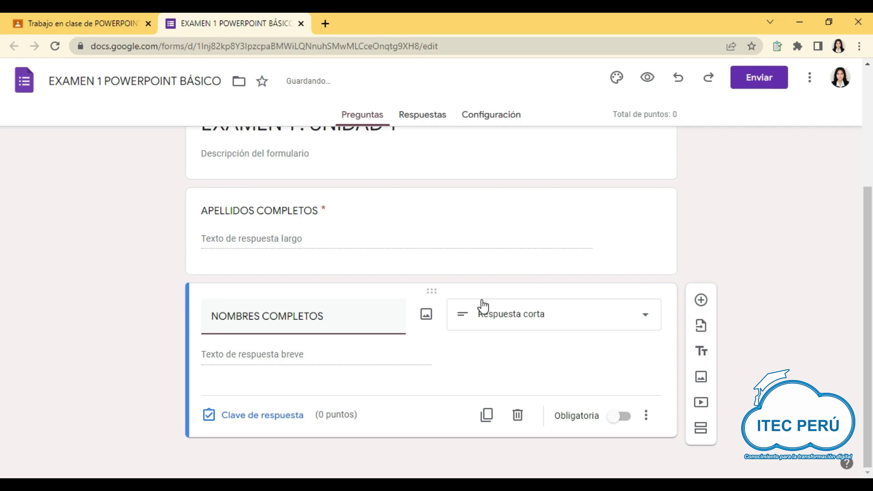
click(621, 417)
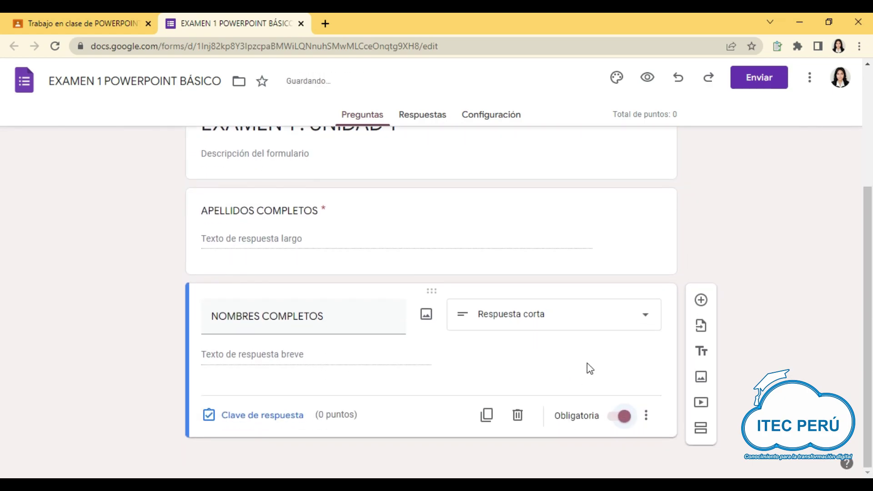
Add a new section after the name questions and title it "EXAMEN 1"
click(703, 430)
drag(382, 389, 182, 383)
text(EXAMEN 1)
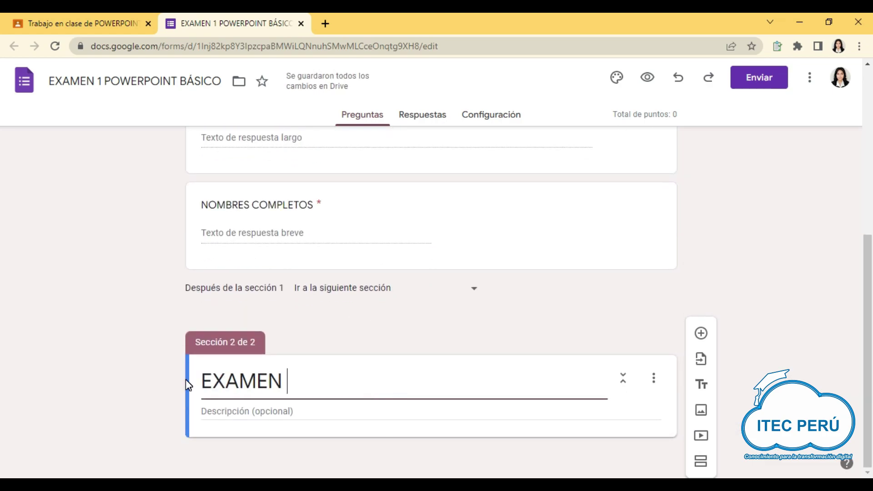
Add a question to the EXAMEN 1 section with the text "¿Qué es una Transición?" copied from the Word document "Cuestionario kahoot"
click(701, 334)
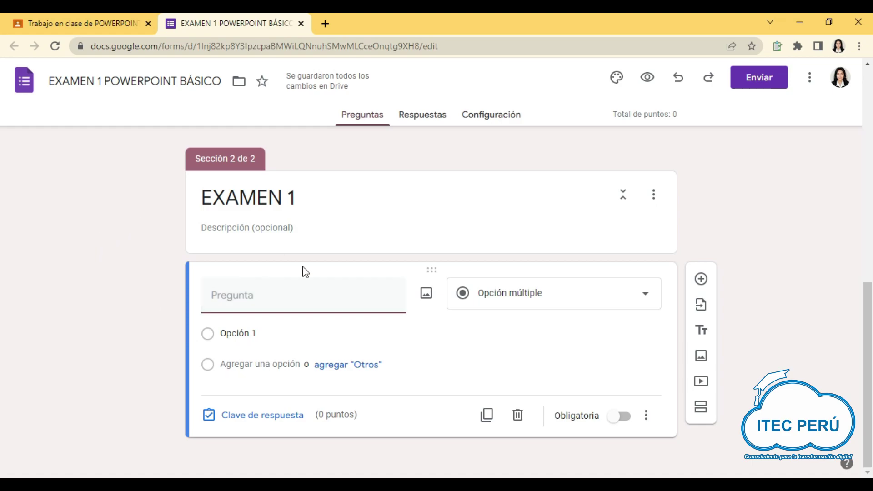
key(alt+Tab)
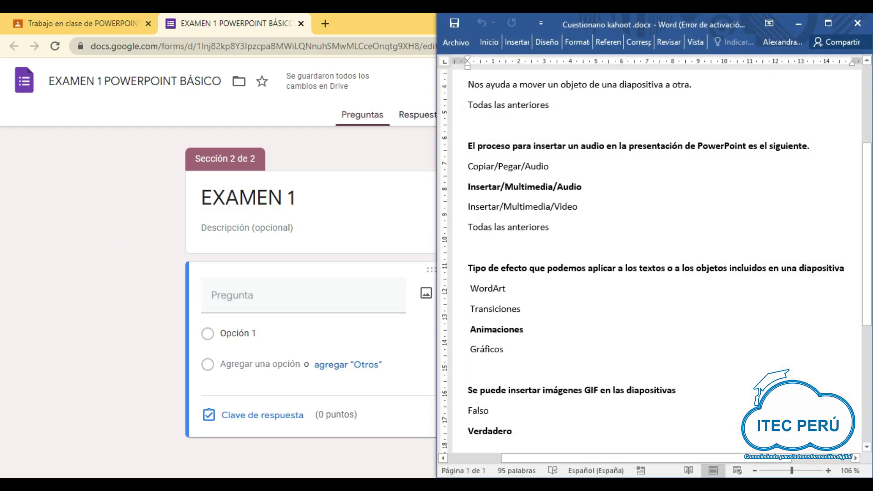
scroll(596, 243, up, 6)
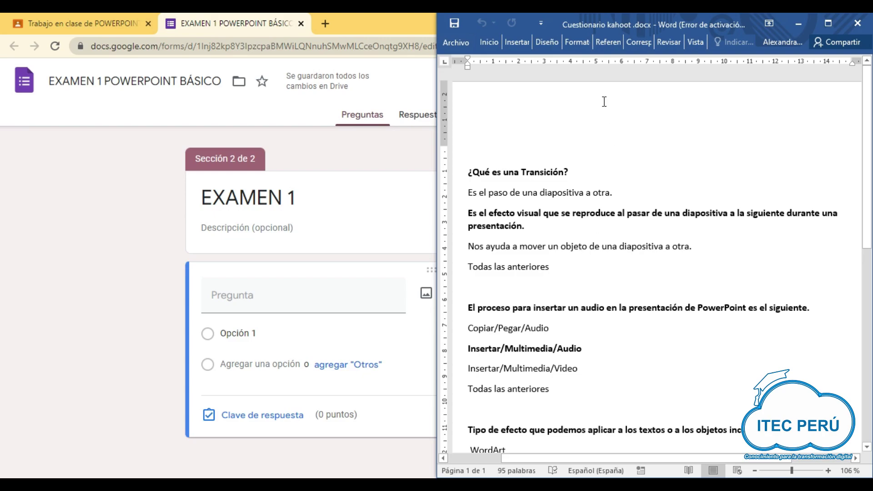
drag(574, 174, 469, 172)
key(ctrl+c)
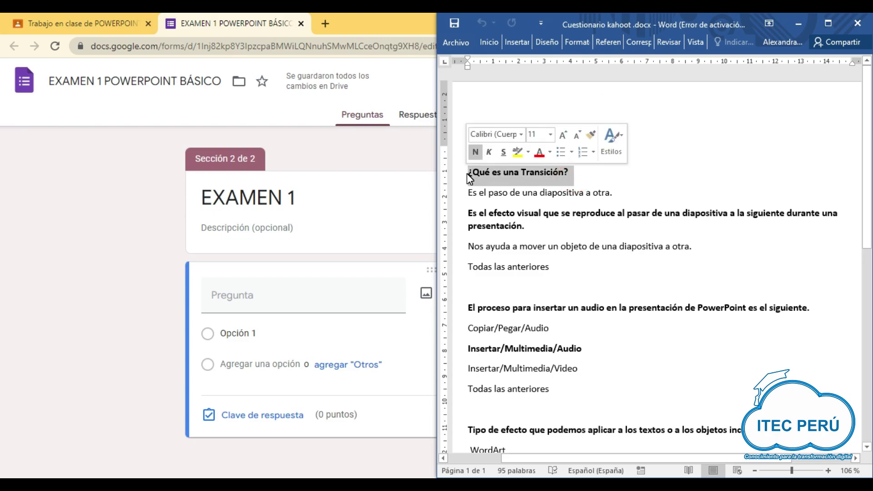
click(245, 299)
key(ctrl+v)
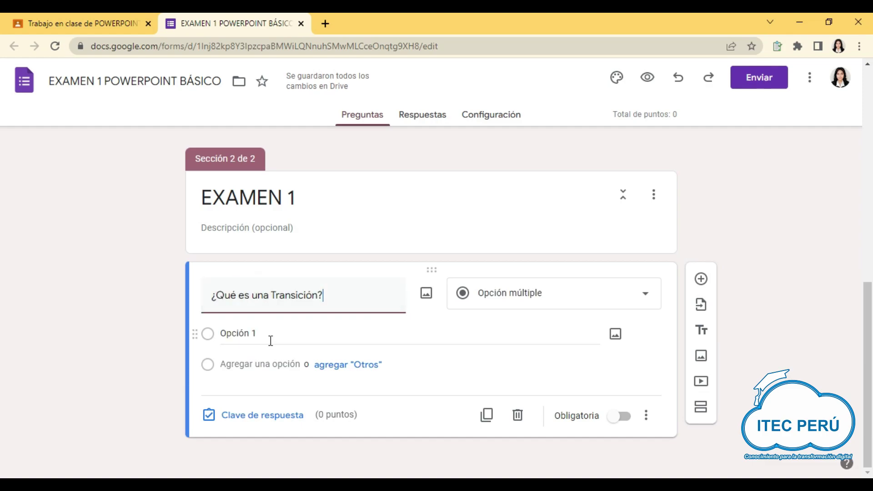
Add the first two answer options to "¿Qué es una Transición?", copying "Es el paso…" and "Es el efecto visual…" from the Word document
click(272, 336)
click(501, 464)
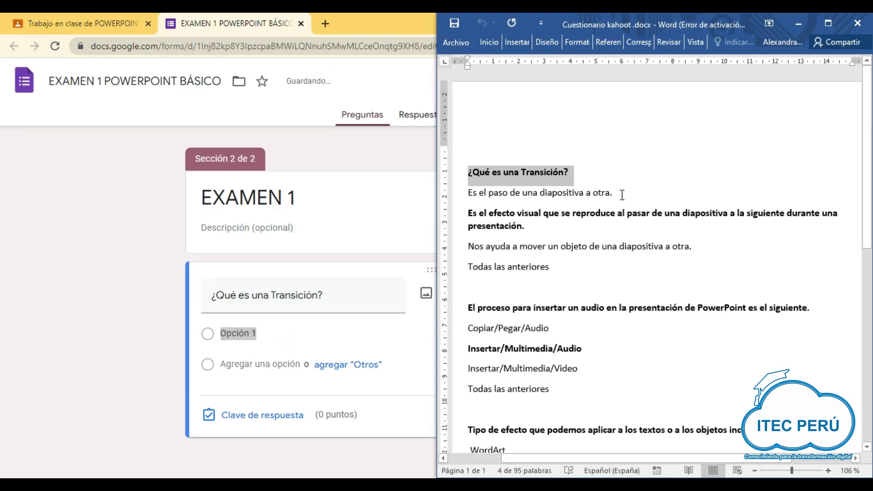
drag(625, 192, 466, 194)
key(ctrl+c)
key(alt+Tab)
key(ctrl+v)
key(alt+Tab)
drag(532, 227, 466, 212)
key(ctrl+c)
click(288, 363)
key(ctrl+v)
Add "Nos ayuda a mover un objeto de una diapositiva a otra." and "Todas las anteriores" from the Word document as the last two options
key(alt+Tab)
drag(692, 246, 466, 246)
key(ctrl+c)
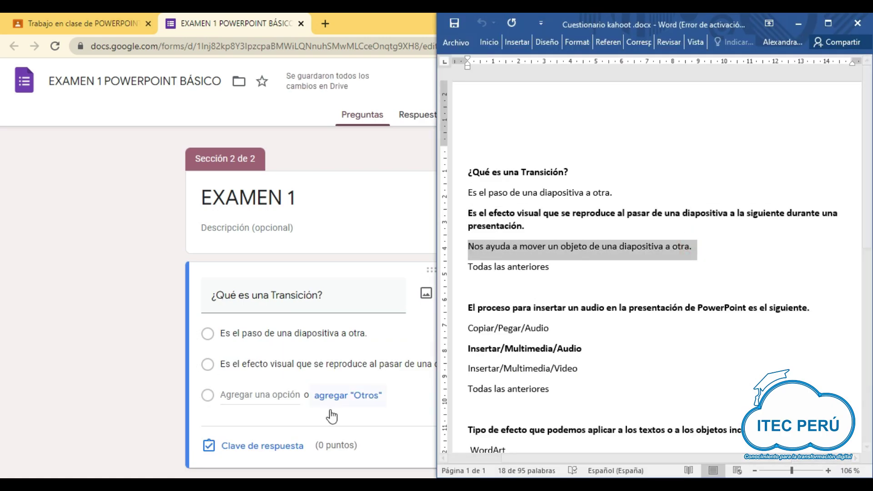
click(292, 395)
key(ctrl+v)
key(alt+Tab)
drag(555, 269, 467, 268)
key(ctrl+c)
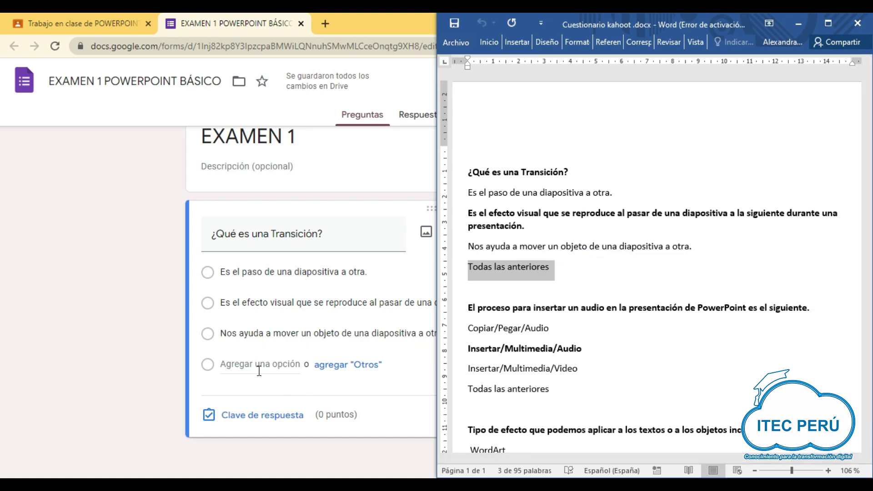
click(254, 364)
key(ctrl+v)
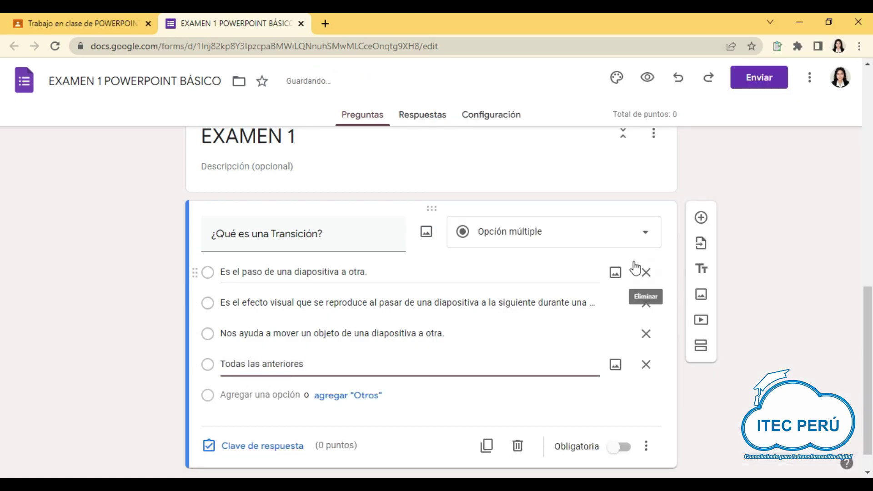
click(666, 226)
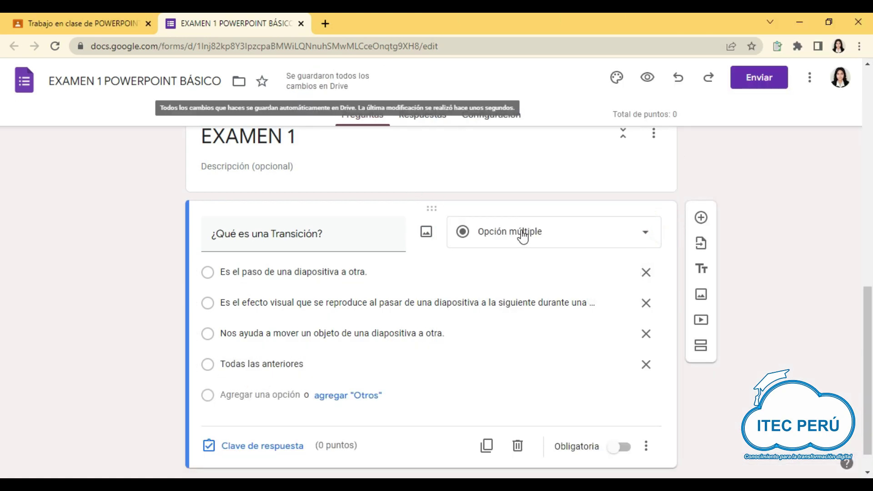
Set the answer key of "¿Qué es una Transición?" to the "Es el efecto visual…" option, worth 4 points
scroll(390, 359, down, 1)
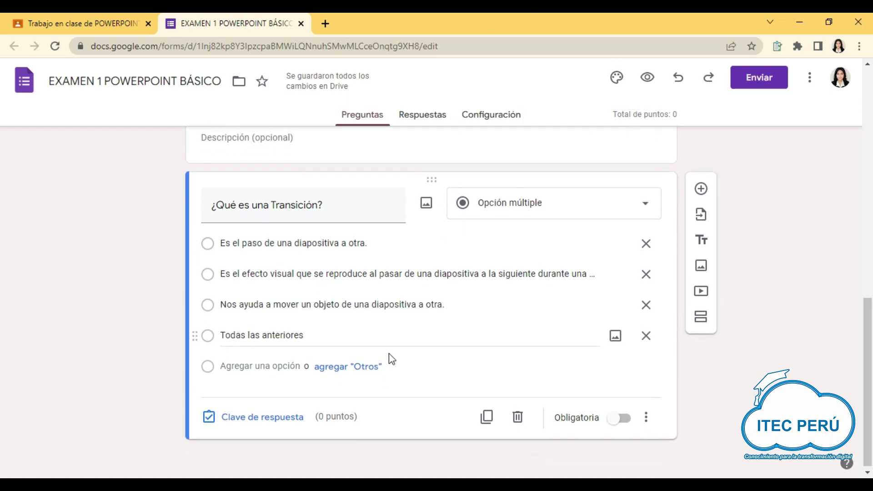
click(257, 426)
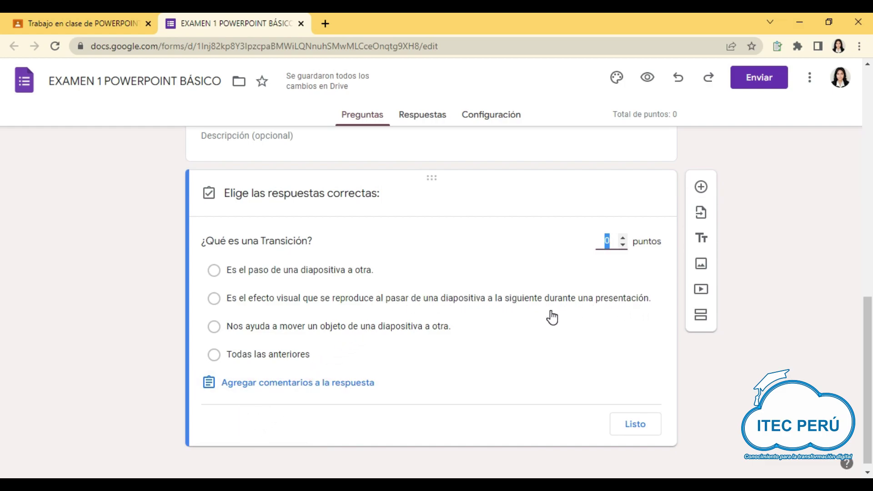
click(219, 304)
double_click(615, 241)
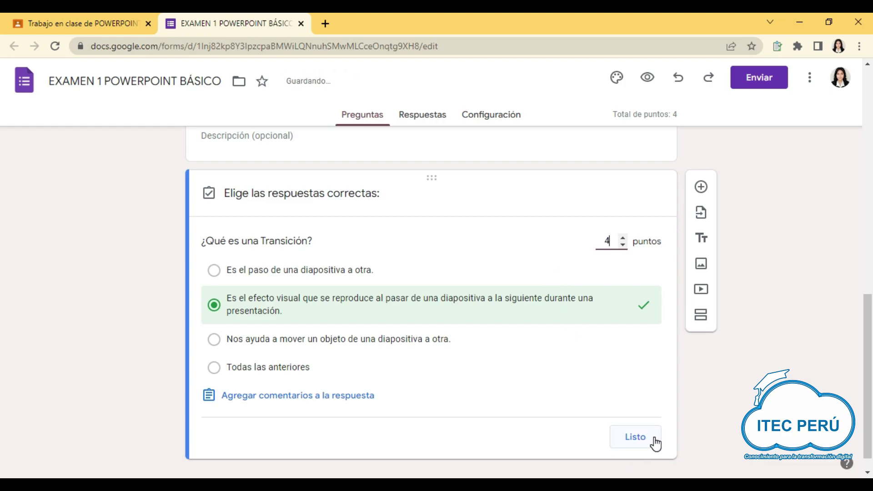
click(635, 438)
click(118, 324)
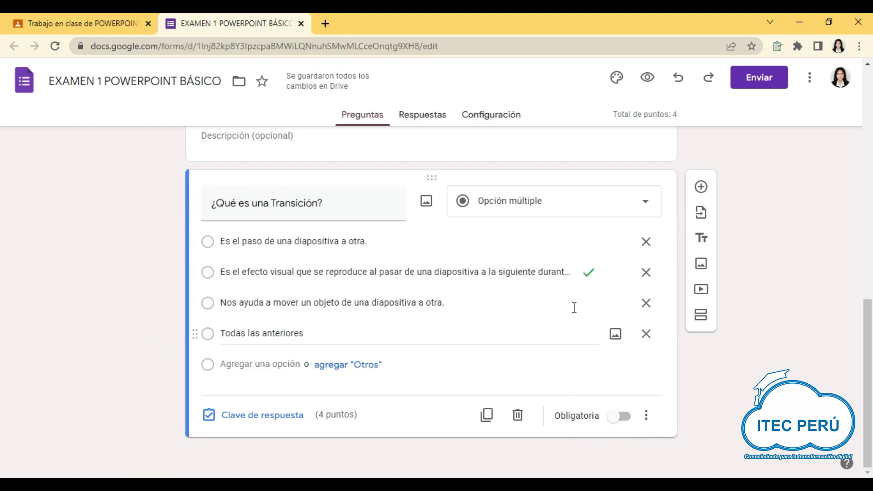
Add a new question with the text "El proceso para insertar un audio en la presentación de PowerPoint es el siguiente." from the Word document
click(702, 186)
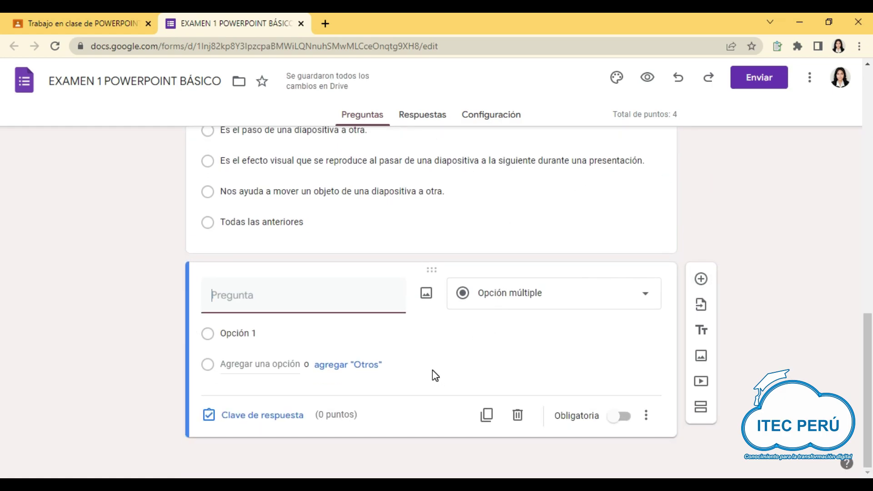
triple_click(637, 307)
key(ctrl+c)
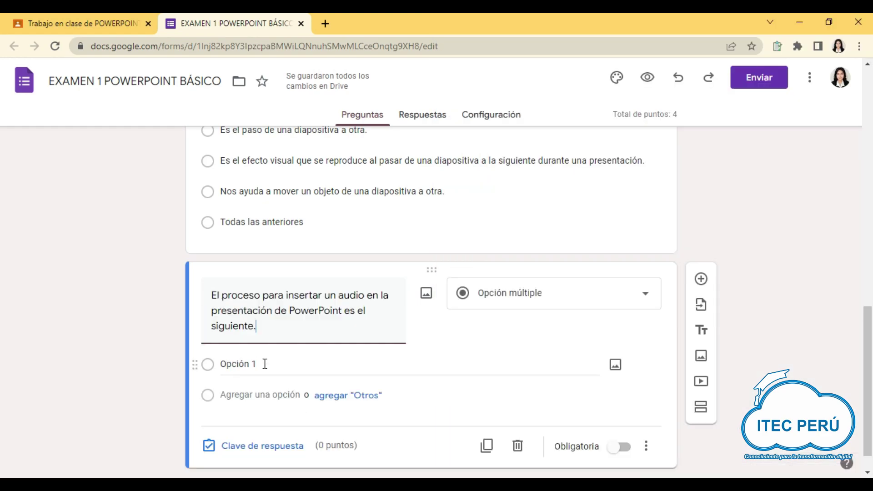
click(304, 296)
key(ctrl+v)
Fill in the audio question's options "Copiar/Pegar/Audio", "Insertar/Multimedia/Audio" and "Insertar/Multimedia/Video" copied from the Word document
drag(469, 328, 554, 328)
key(ctrl+c)
click(261, 333)
key(ctrl+v)
drag(468, 349, 581, 349)
key(ctrl+c)
click(261, 365)
key(ctrl+v)
drag(468, 369, 577, 368)
key(ctrl+c)
key(ctrl+v)
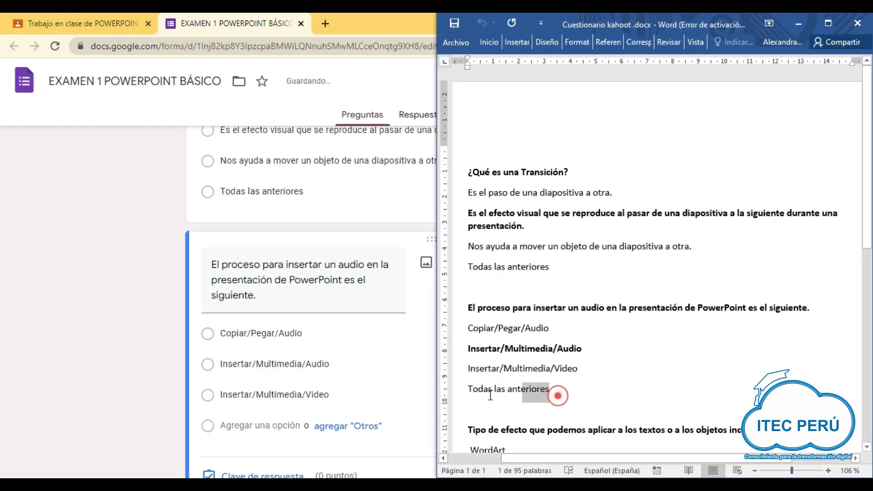
click(214, 308)
click(619, 435)
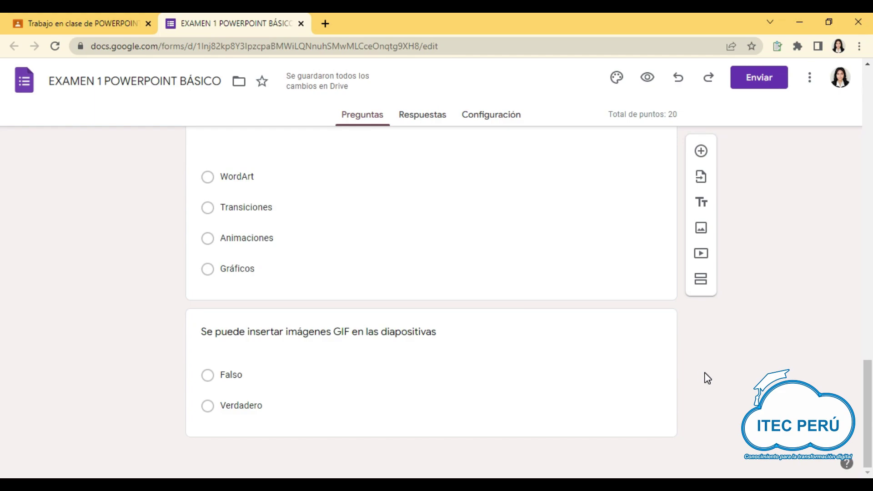
Turn on "Limitar a 1 respuesta" in the form's response settings
scroll(603, 363, up, 10)
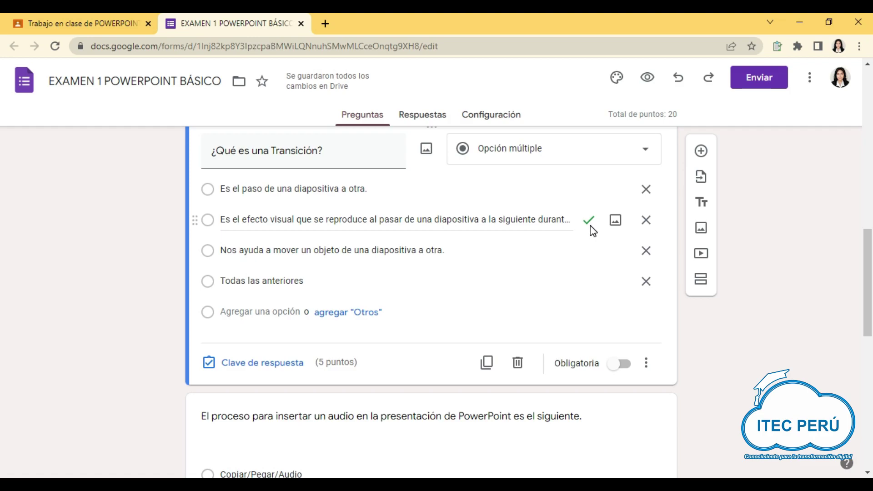
click(513, 121)
scroll(468, 220, down, 10)
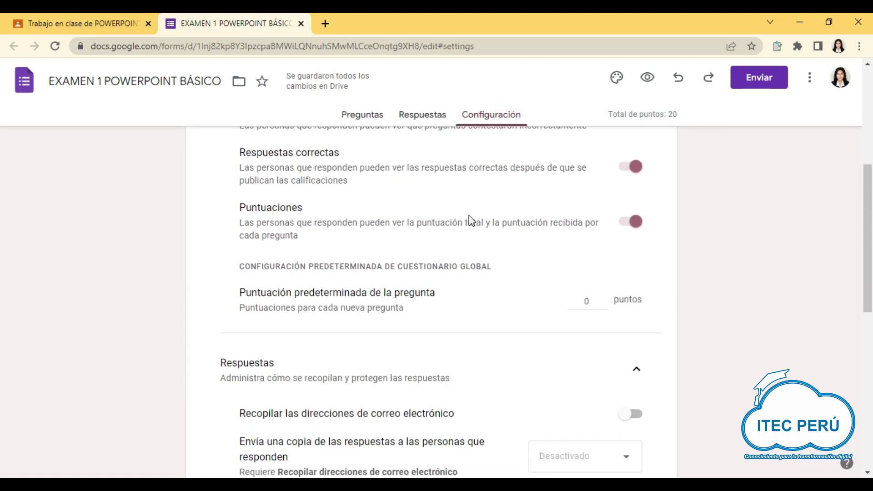
scroll(475, 219, up, 3)
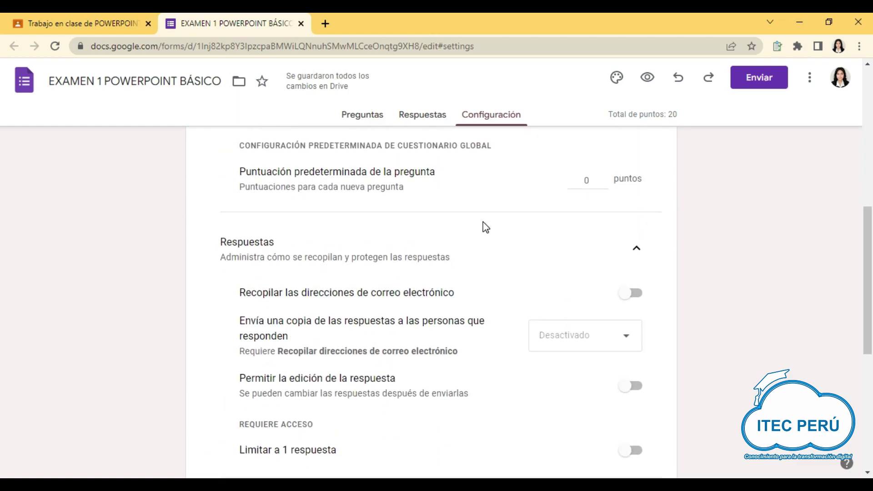
scroll(514, 221, down, 1)
click(637, 192)
click(637, 193)
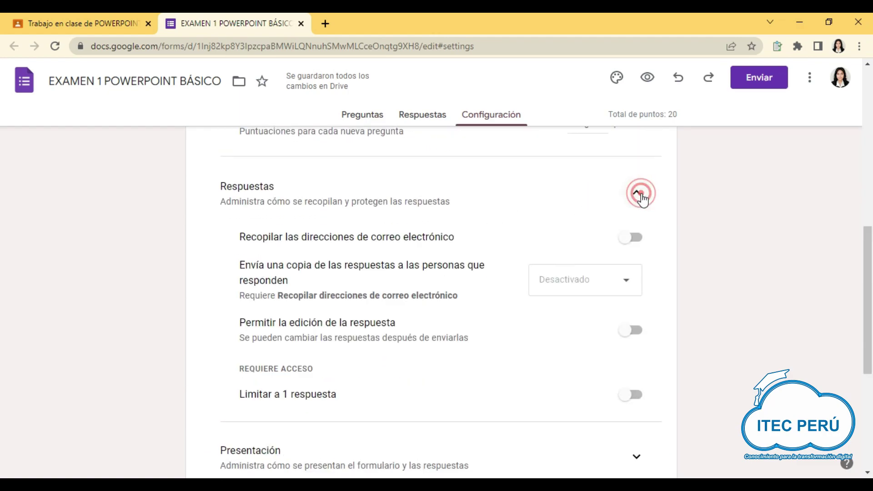
scroll(632, 228, down, 1)
scroll(636, 318, down, 1)
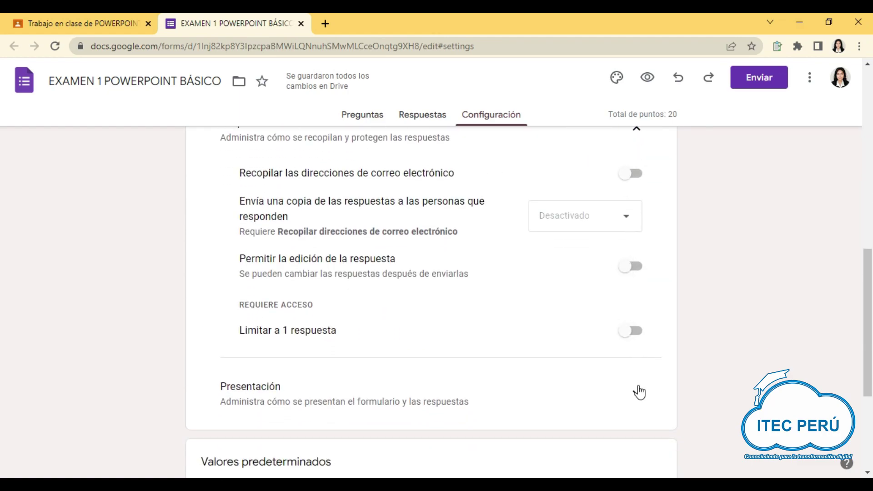
click(626, 335)
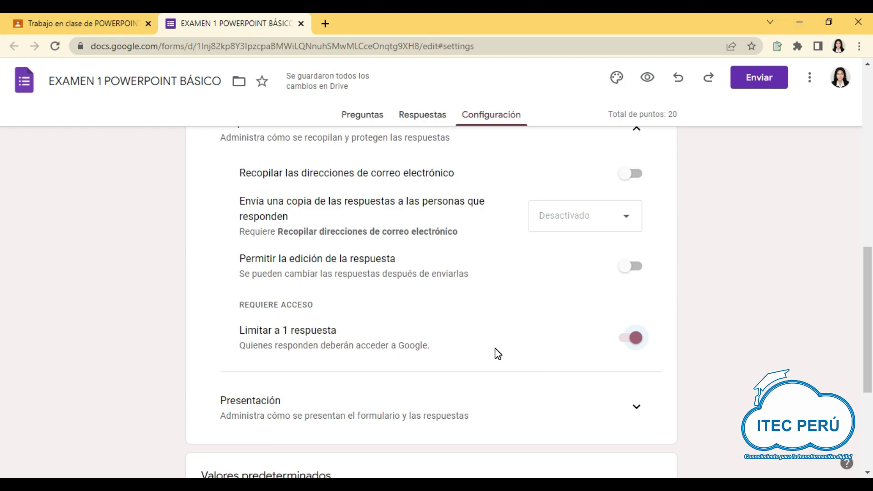
Return from the settings to the form's questions to review them, and close the form editor
scroll(498, 354, down, 2)
scroll(498, 354, up, 5)
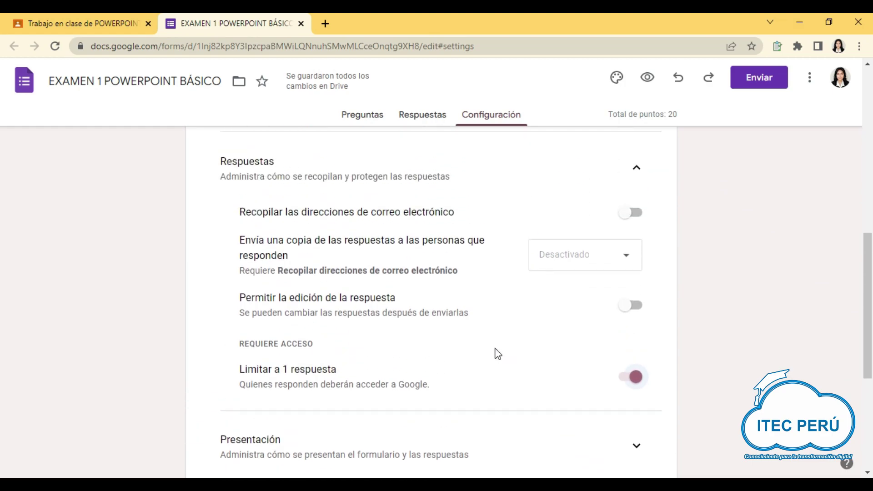
scroll(498, 354, up, 3)
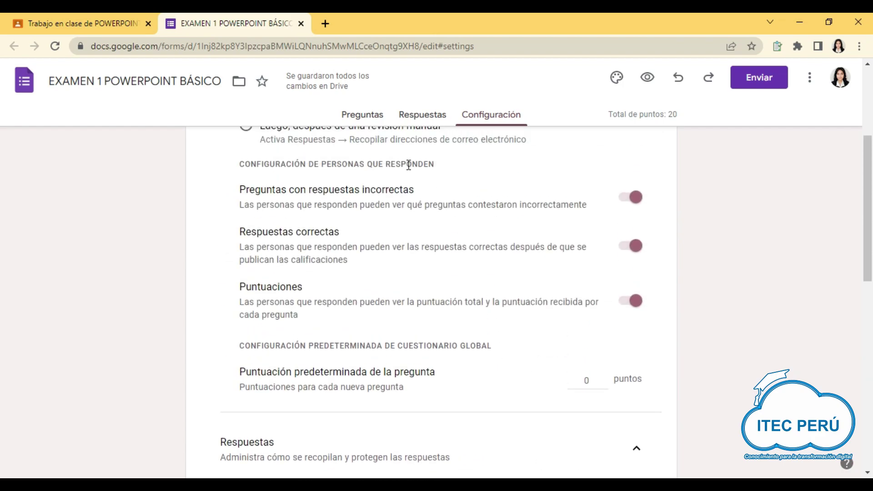
click(364, 114)
scroll(466, 261, down, 20)
scroll(467, 262, up, 20)
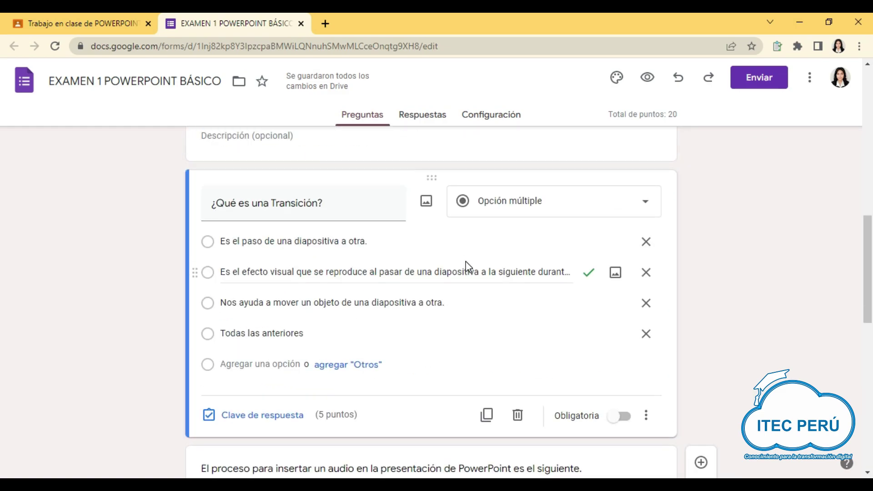
click(301, 24)
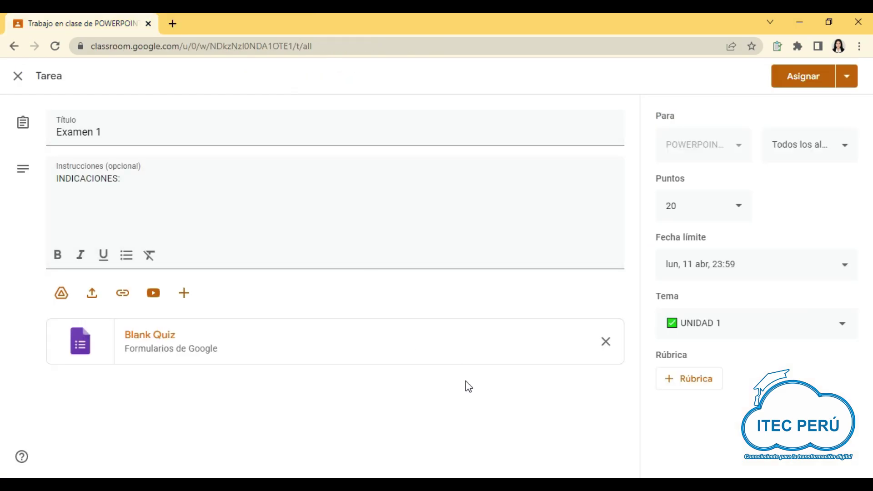
Assign the "Examen 1" task to the class and expand its entry under UNIDAD 1
click(811, 74)
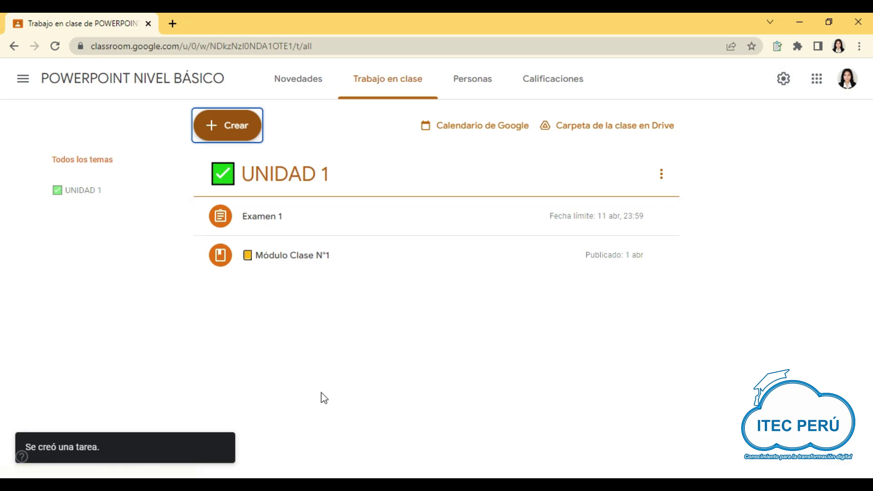
click(365, 214)
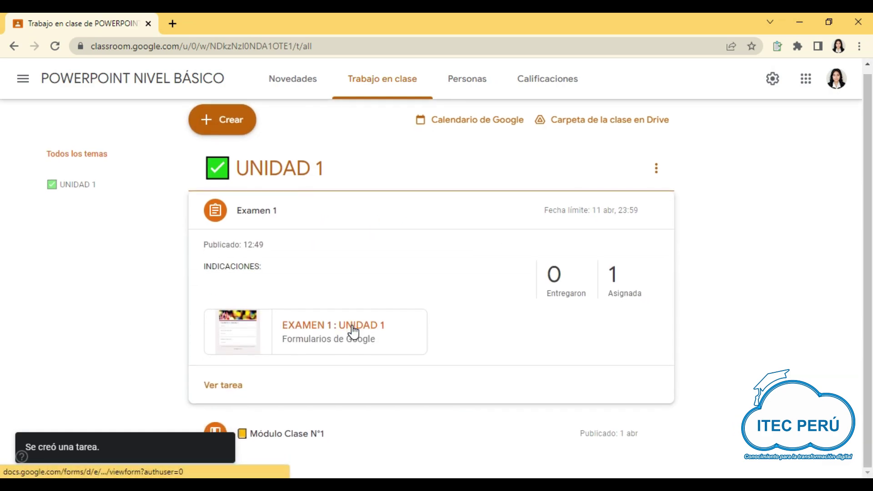